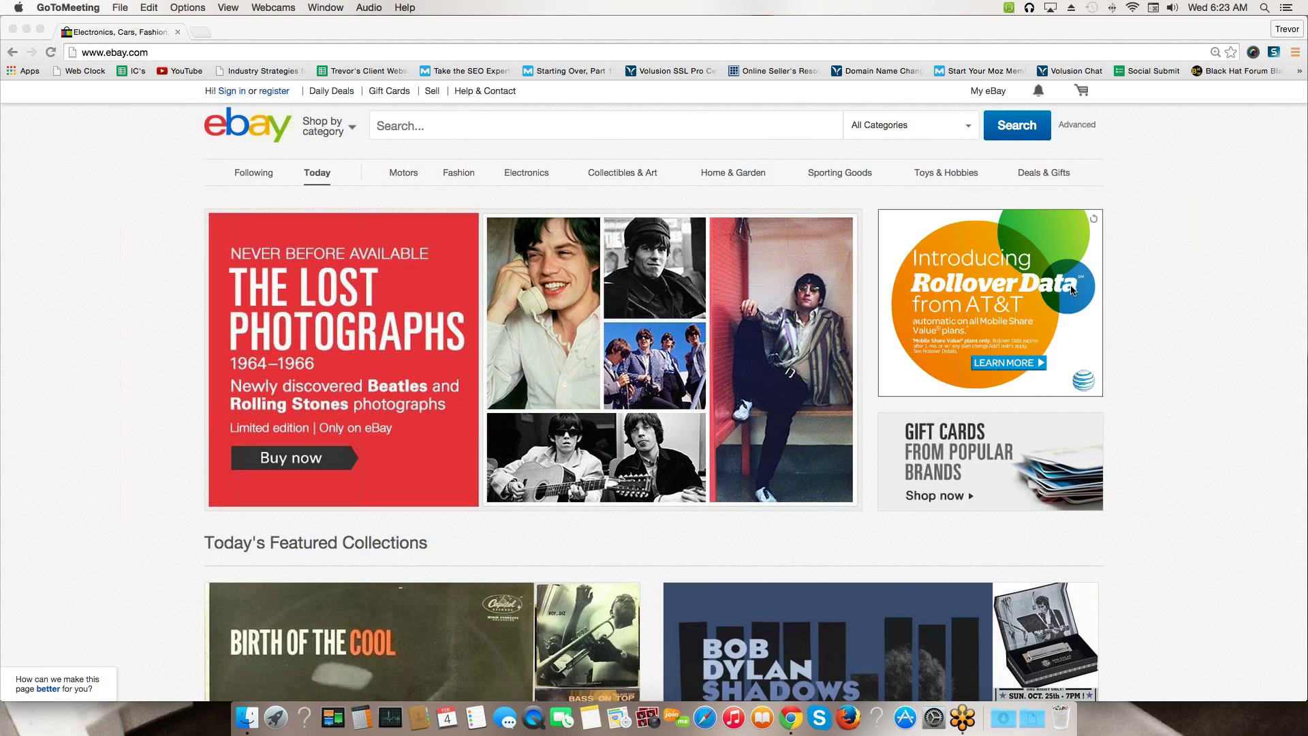
Bring the Chrome window with ebay.com forward and go to the 'register' page for a new account
{"action": "left_click", "coordinate": [148, 184]}
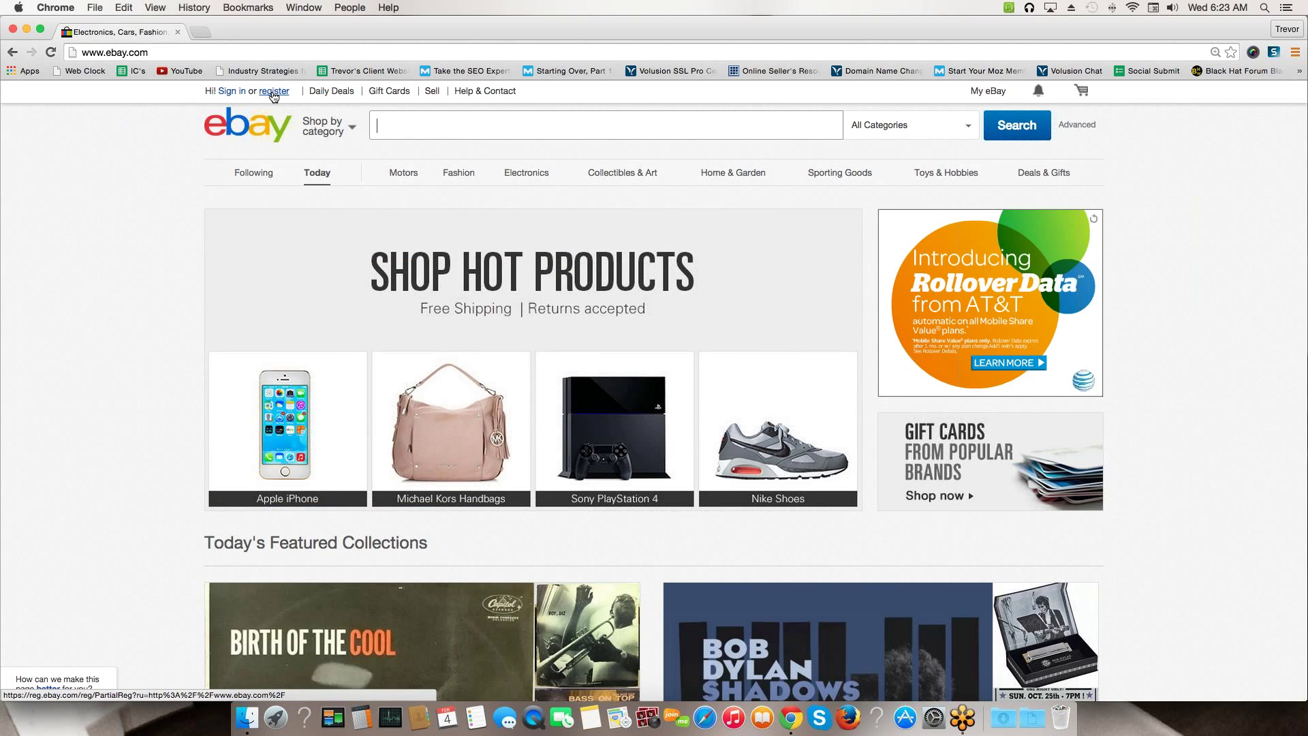
{"action": "left_click", "coordinate": [273, 92]}
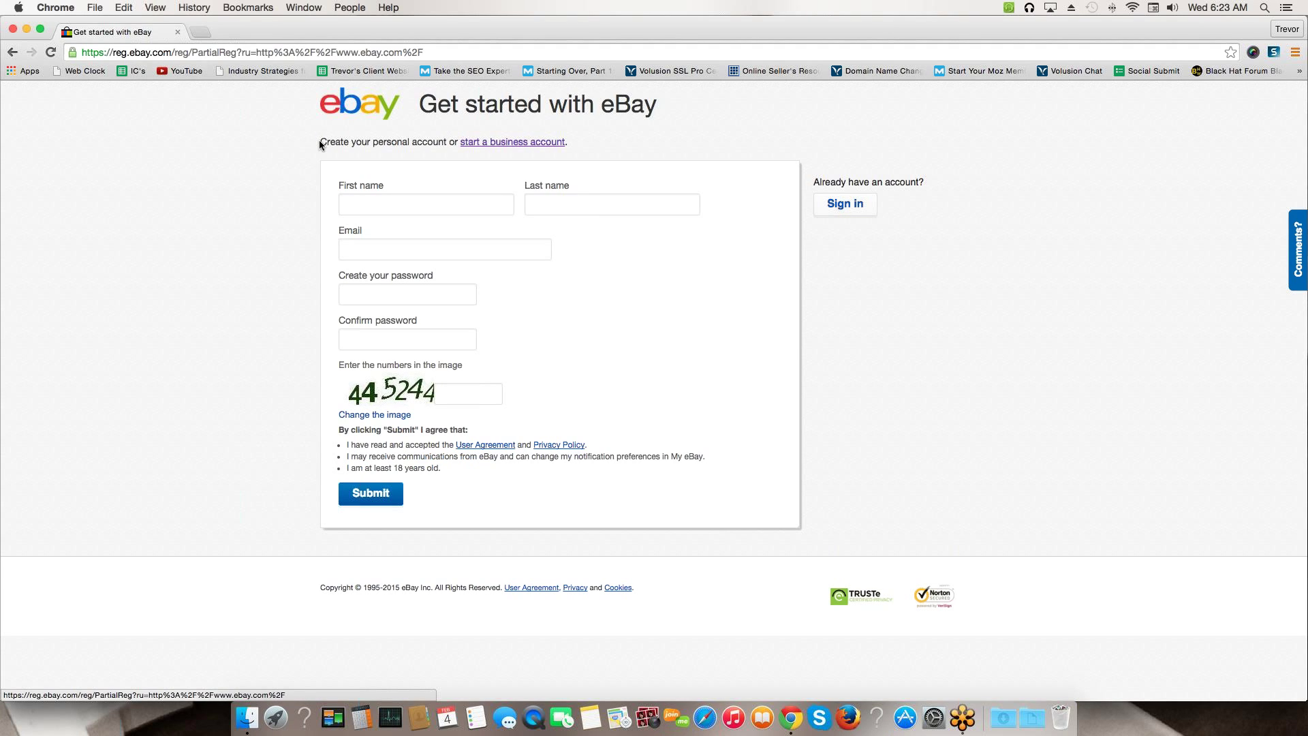
Highlight the 'Create a personal account' heading on the Get started with eBay form
{"action": "left_click_drag", "start_coordinate": [368, 129], "coordinate": [567, 131]}
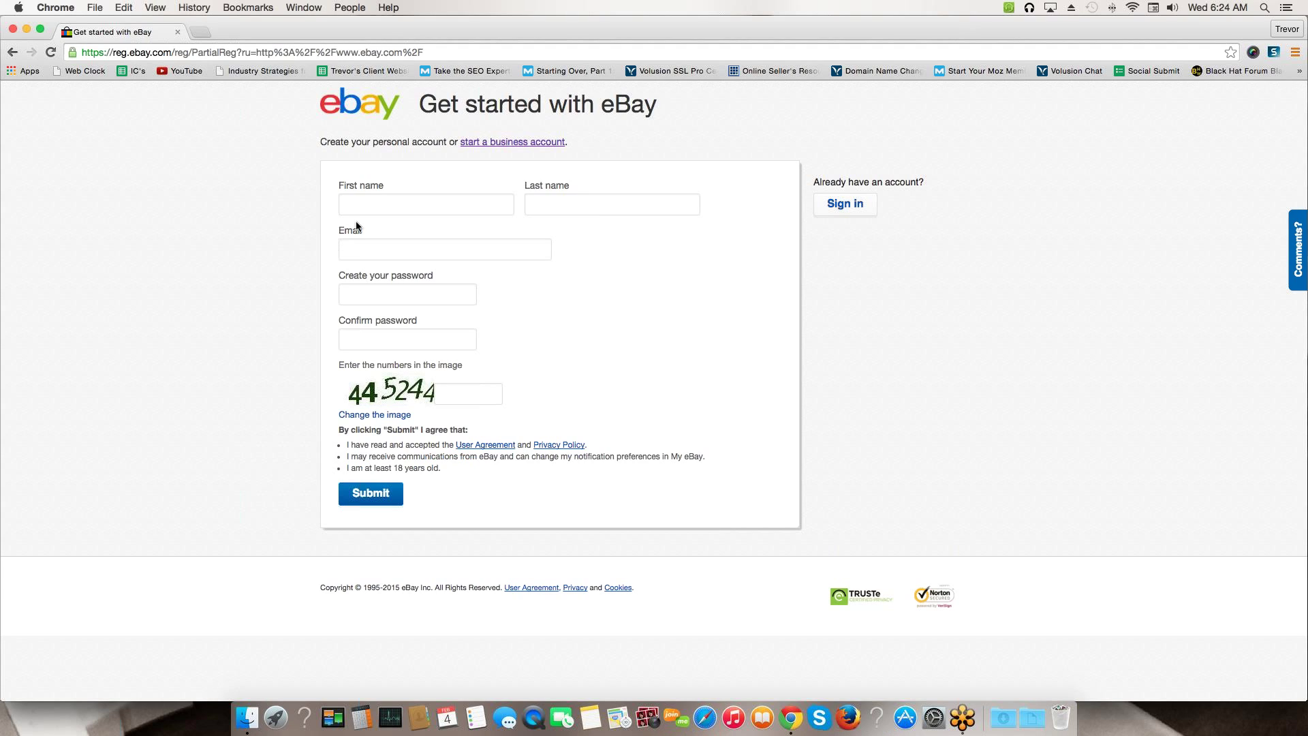
Enter the account holder's first name, last name and e-mail address in the sign-up form
{"action": "left_click", "coordinate": [382, 199]}
{"action": "key", "text": "Tab"}
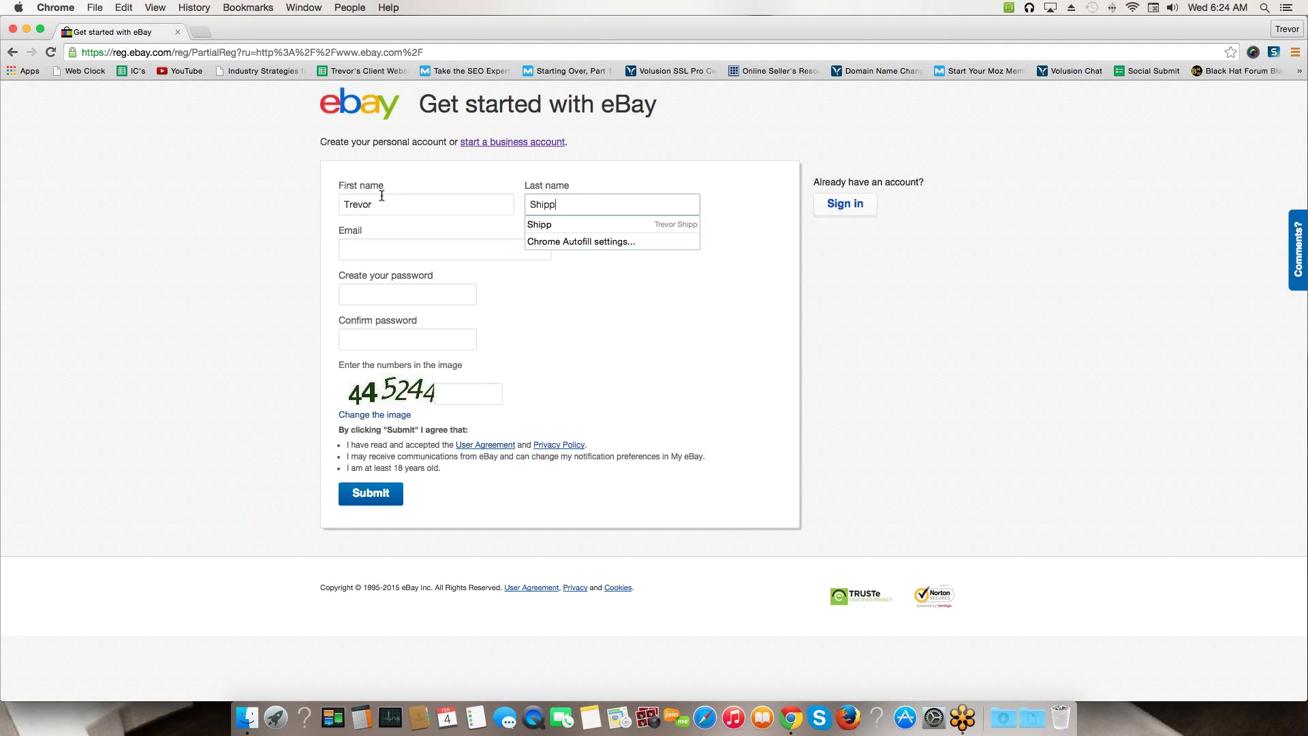
{"action": "left_click", "coordinate": [367, 243]}
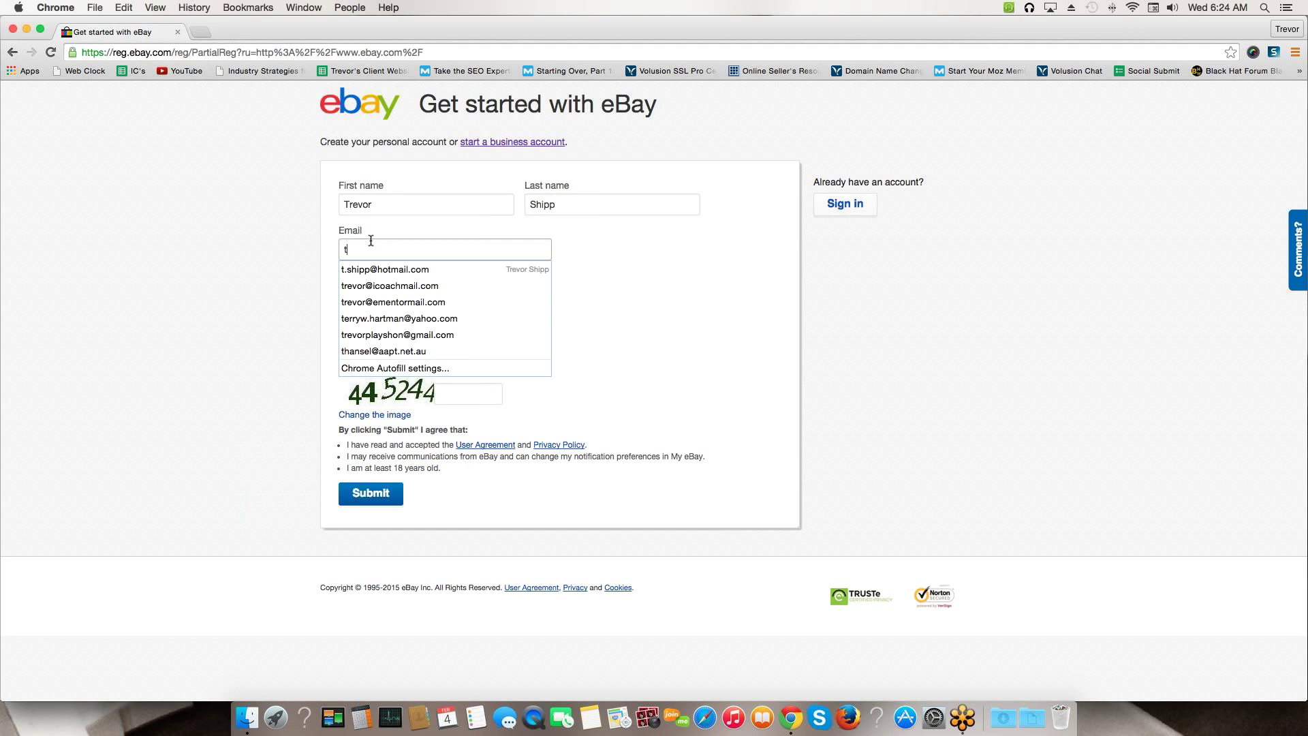
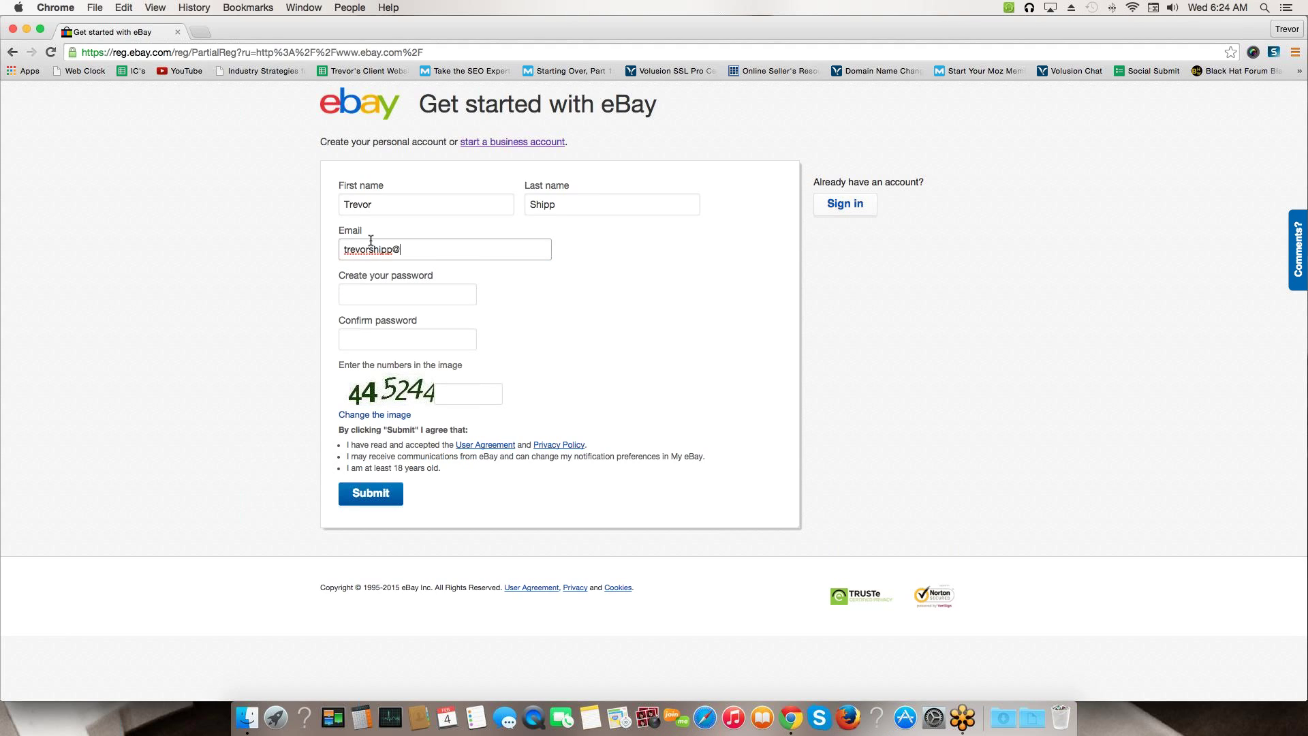
Enter and confirm the account password, type the image verification numbers, and submit the form
{"action": "key", "text": "Tab"}
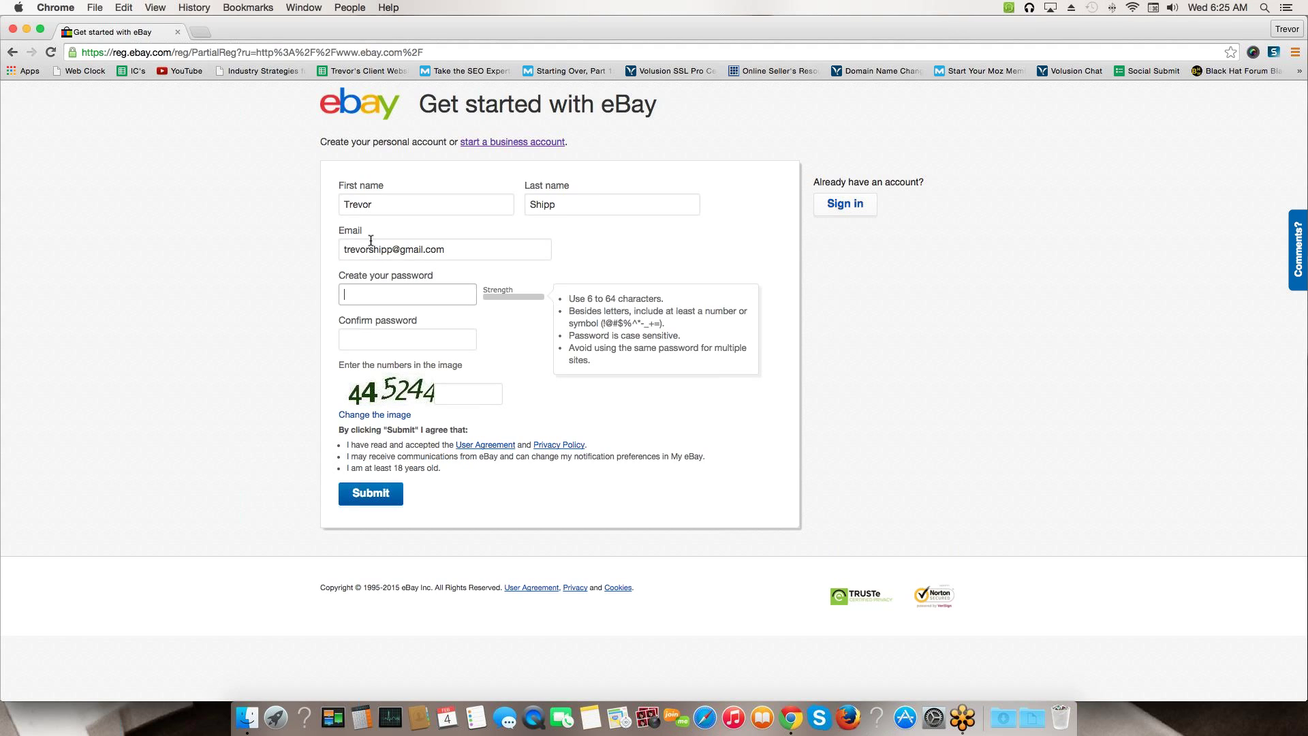
{"action": "type", "text": "••••••••"}
{"action": "key", "text": "Tab"}
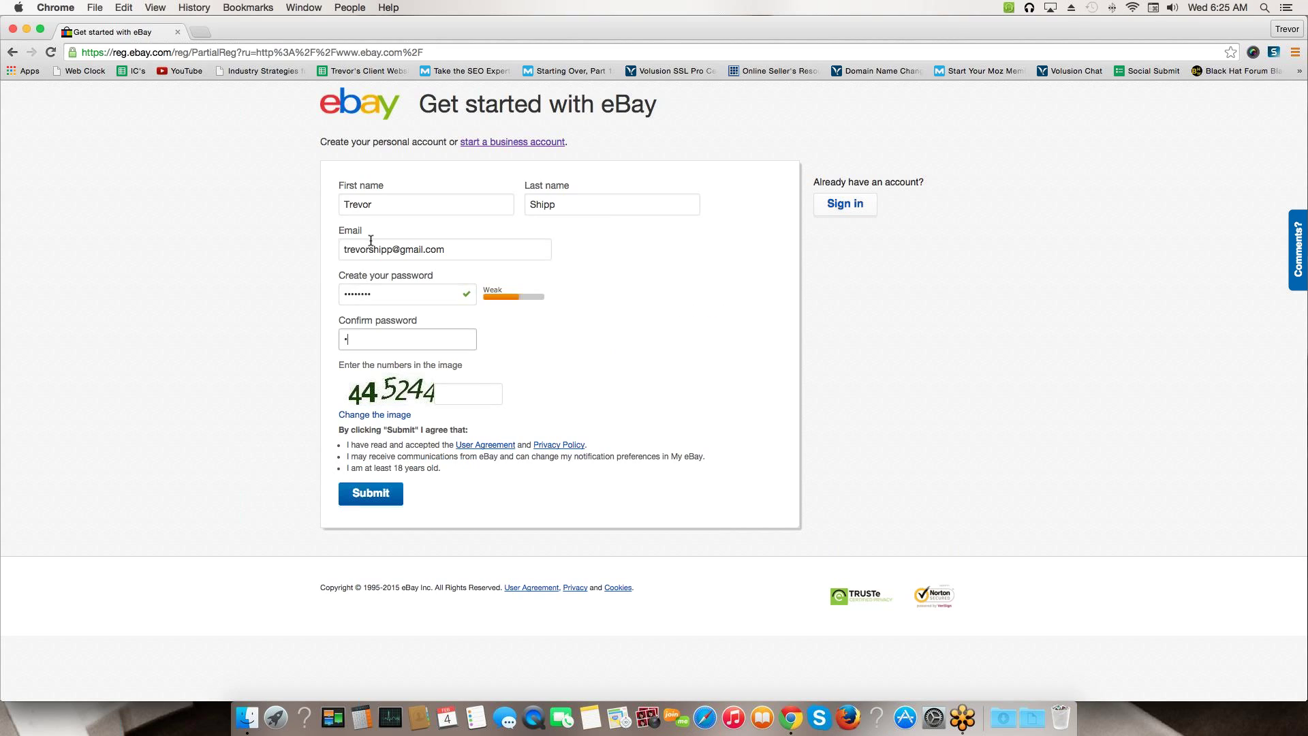
{"action": "type", "text": "••••••••"}
{"action": "key", "text": "Tab"}
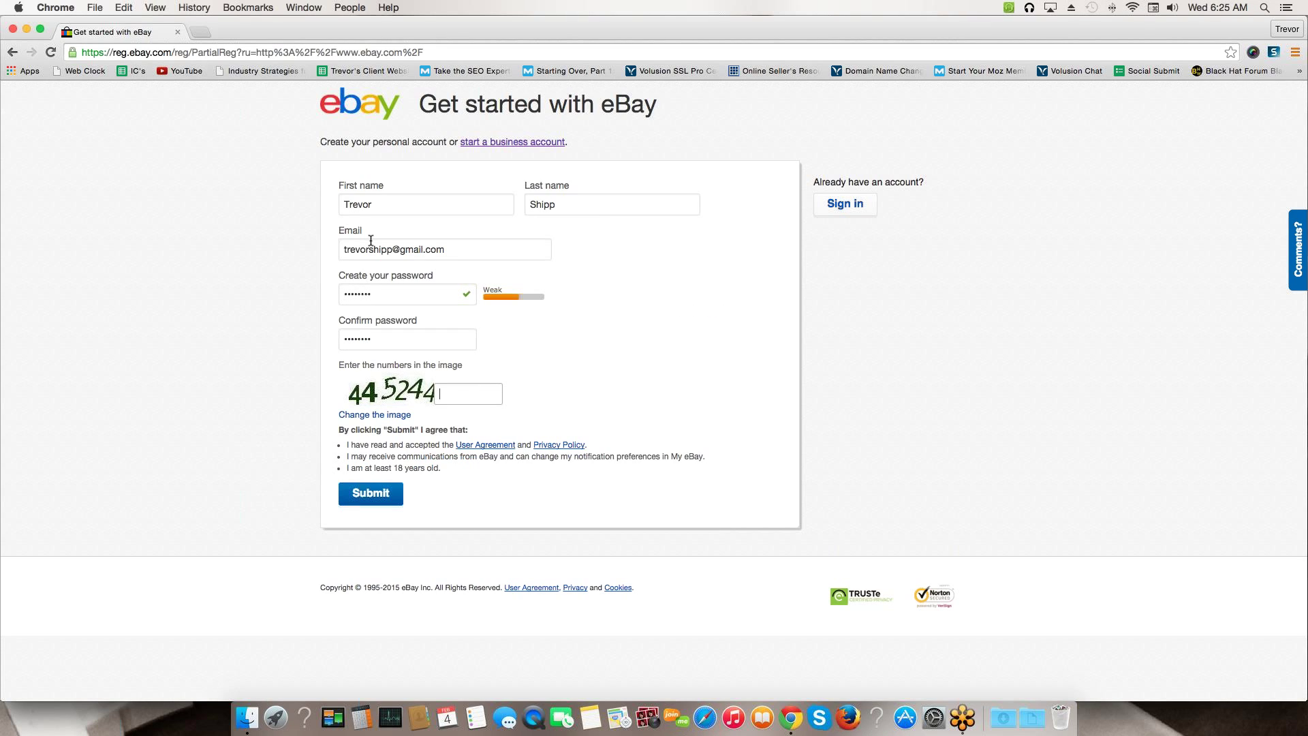
{"action": "type", "text": "445244"}
{"action": "left_click", "coordinate": [372, 497]}
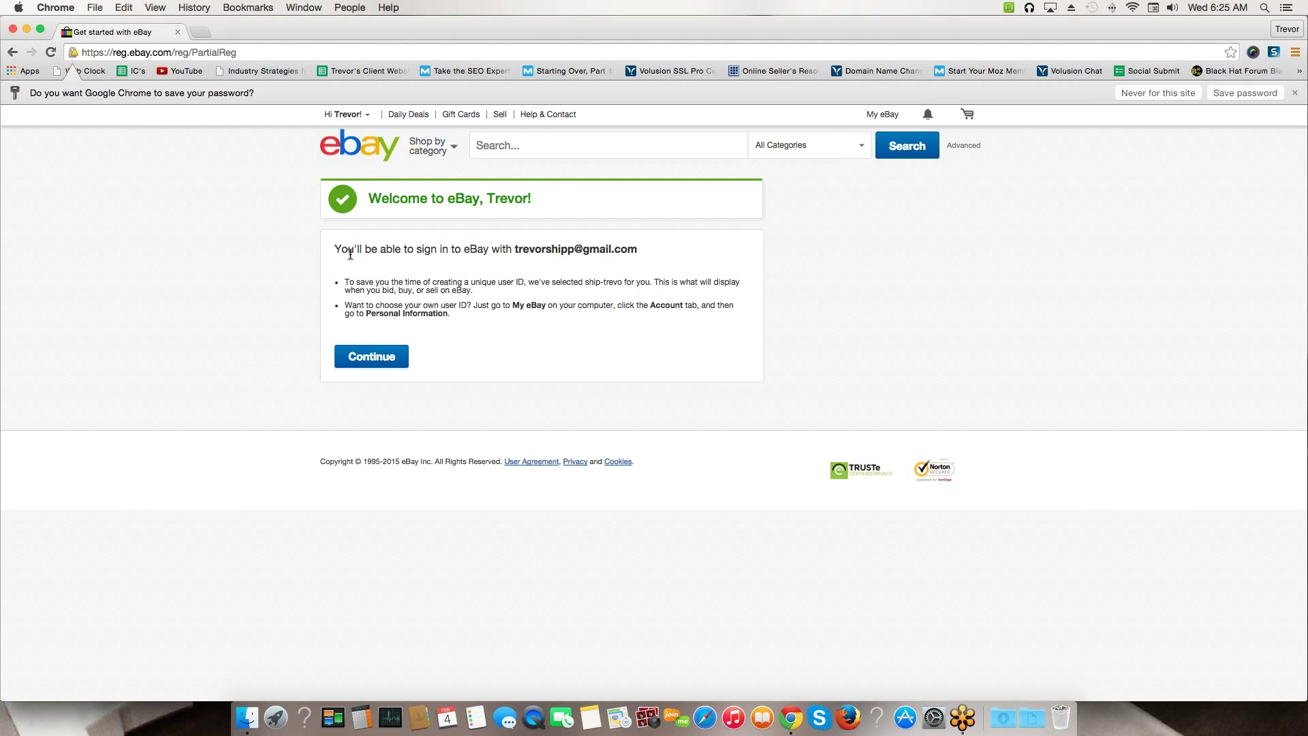
Highlight the welcome page sentence saying sign-in will use the registered e-mail address
{"action": "left_click_drag", "start_coordinate": [341, 250], "coordinate": [641, 253]}
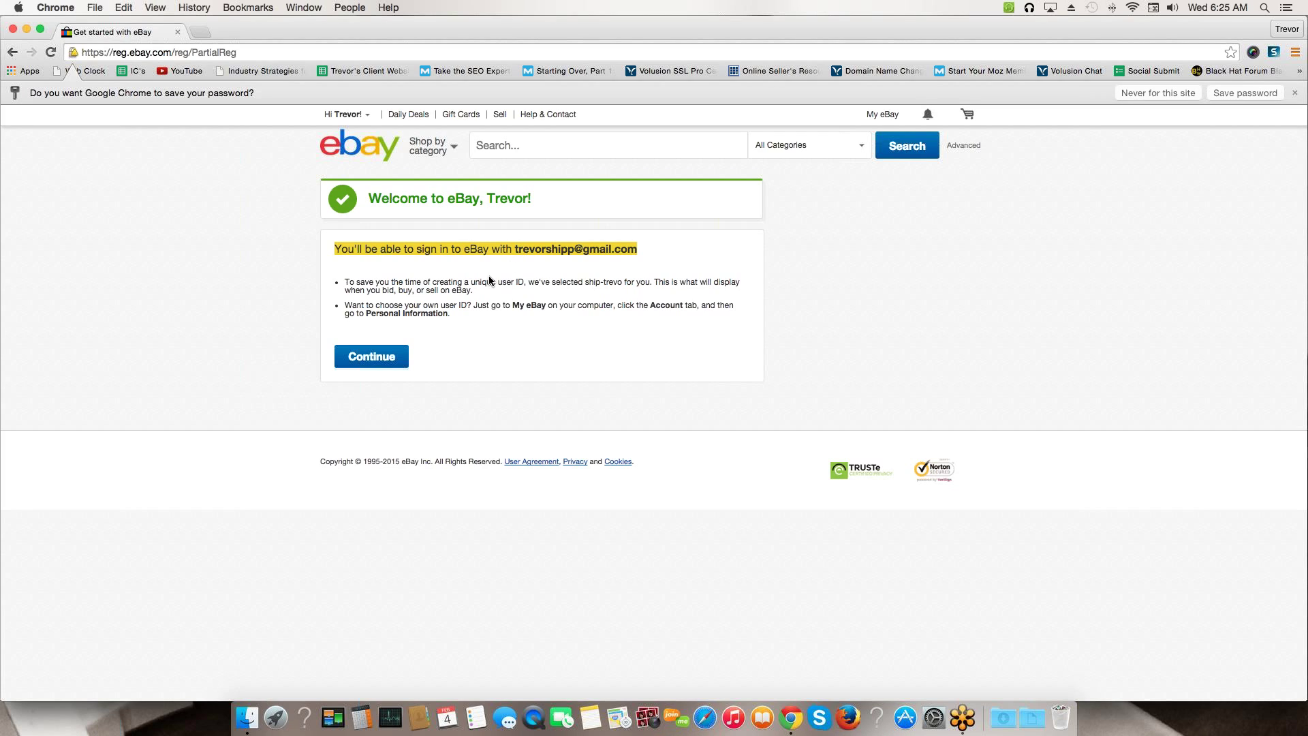
Zoom the welcome page to 175% and highlight the automatically assigned user ID in the first bullet
{"action": "key", "text": "super+r"}
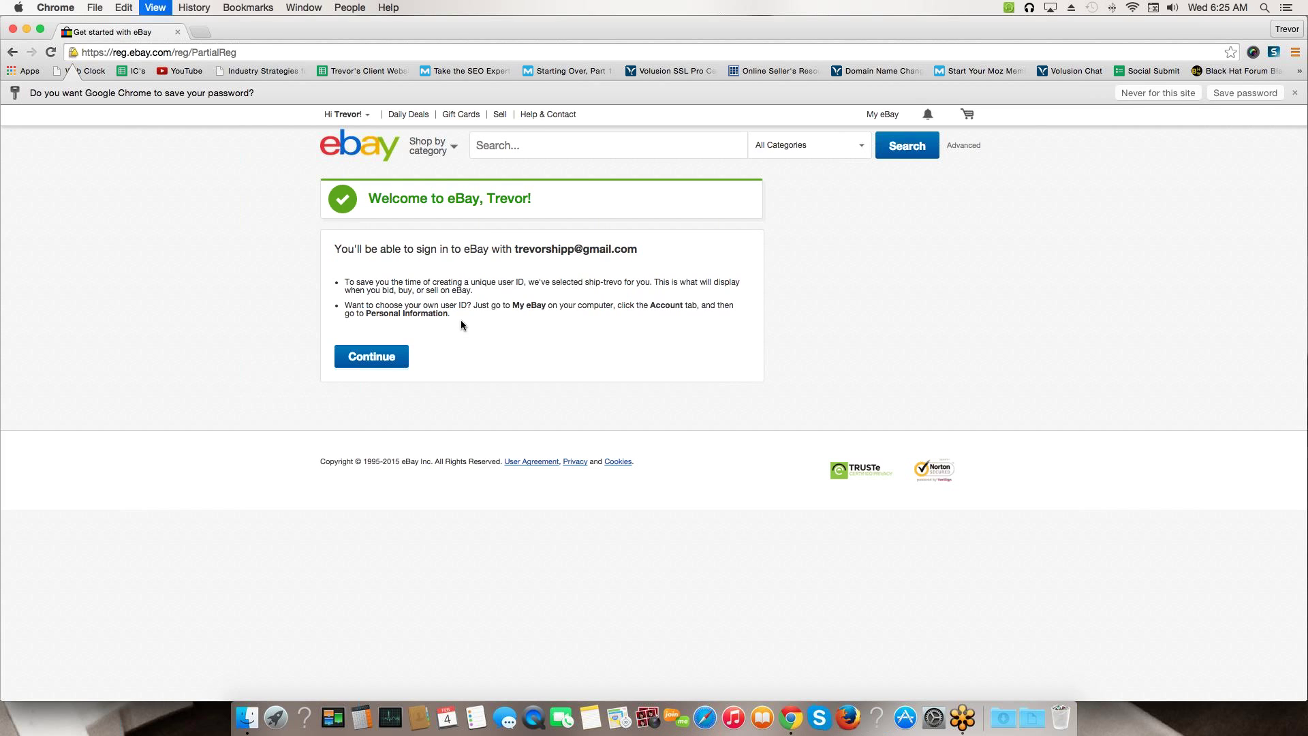
{"action": "key", "text": "super+equal"}
{"action": "key", "text": "super+equal"}
{"action": "key", "text": "super+equal"}
{"action": "key", "text": "super+equal"}
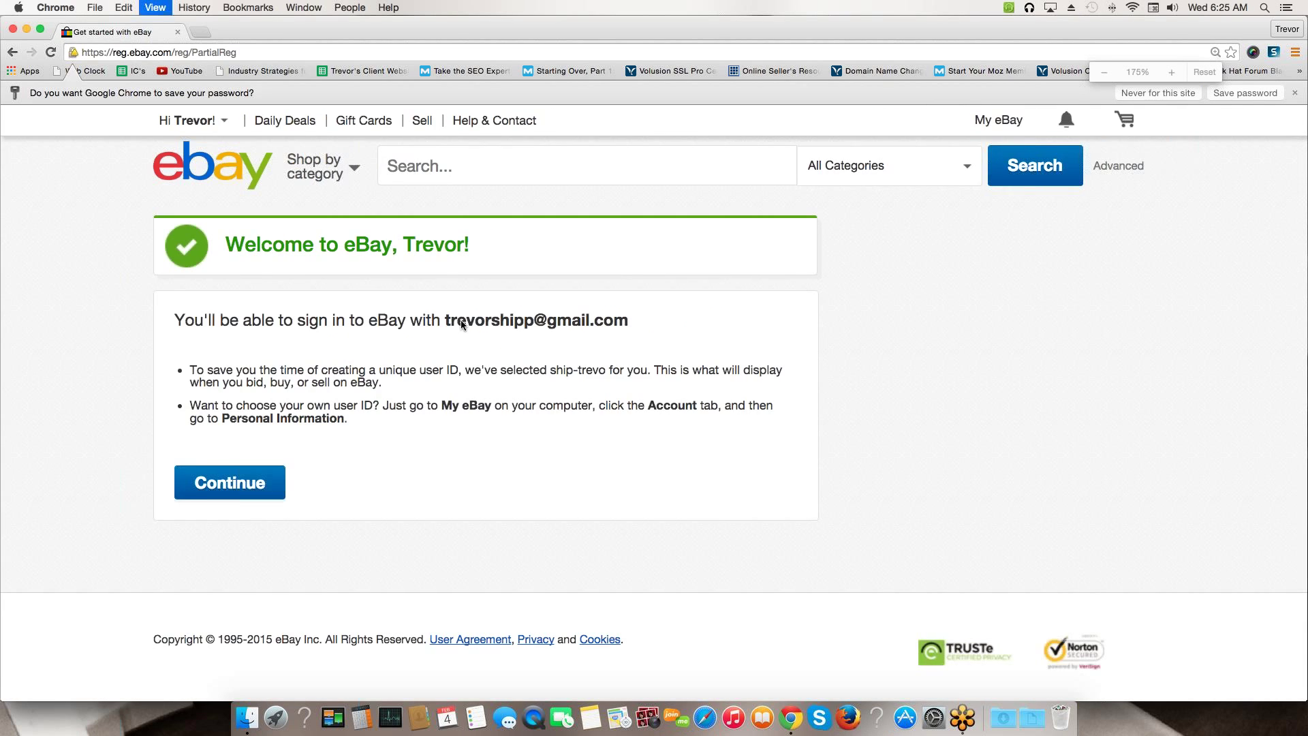
{"action": "scroll", "coordinate": [382, 334], "scroll_direction": "down", "scroll_amount": 1}
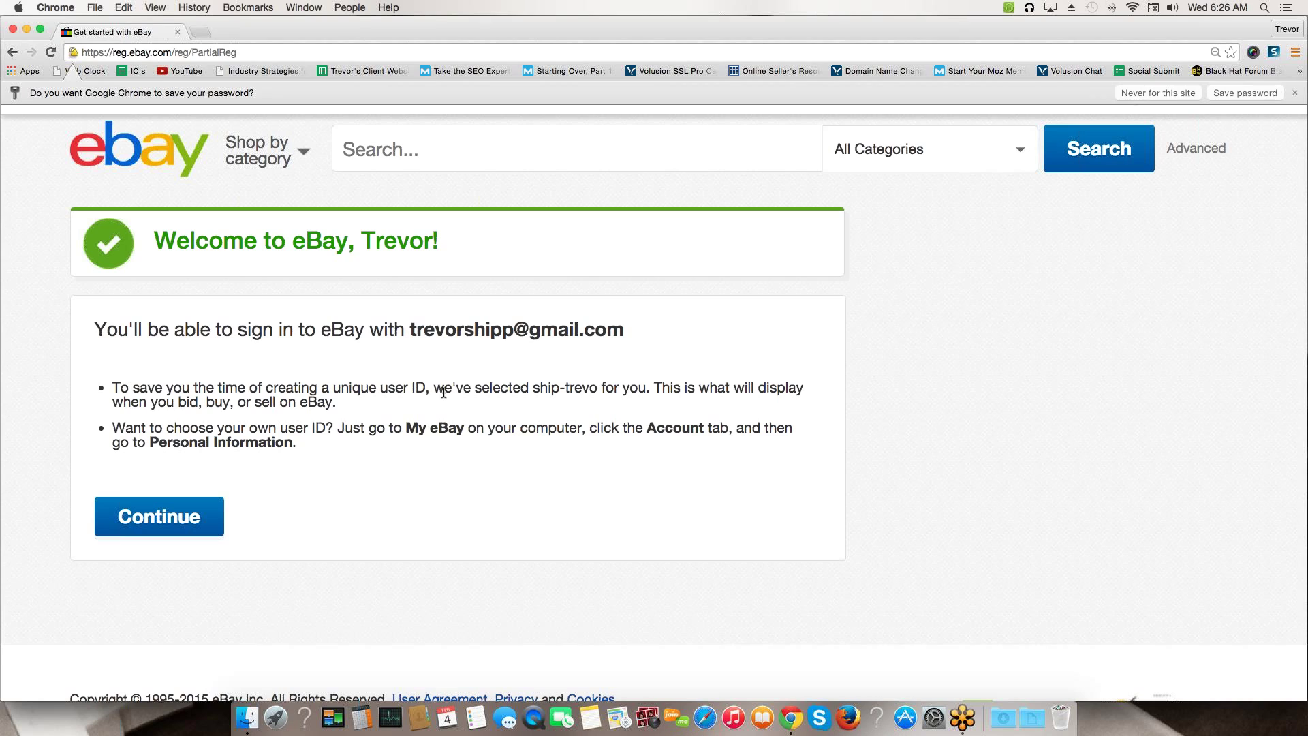
{"action": "left_click_drag", "start_coordinate": [532, 388], "coordinate": [598, 387]}
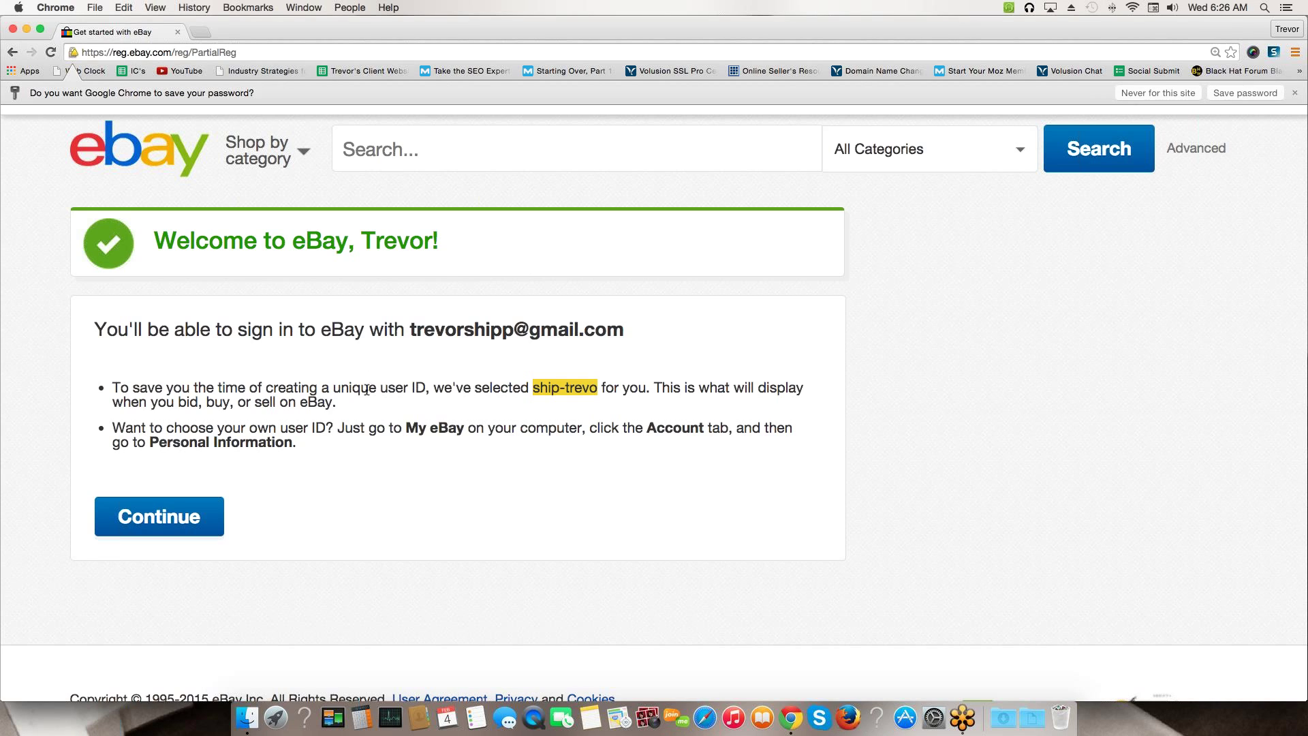
Show the 'Hi …!' account dropdown with the new account's name, user ID and options
{"action": "scroll", "coordinate": [368, 390], "scroll_direction": "up", "scroll_amount": 1}
{"action": "mouse_move", "coordinate": [153, 125]}
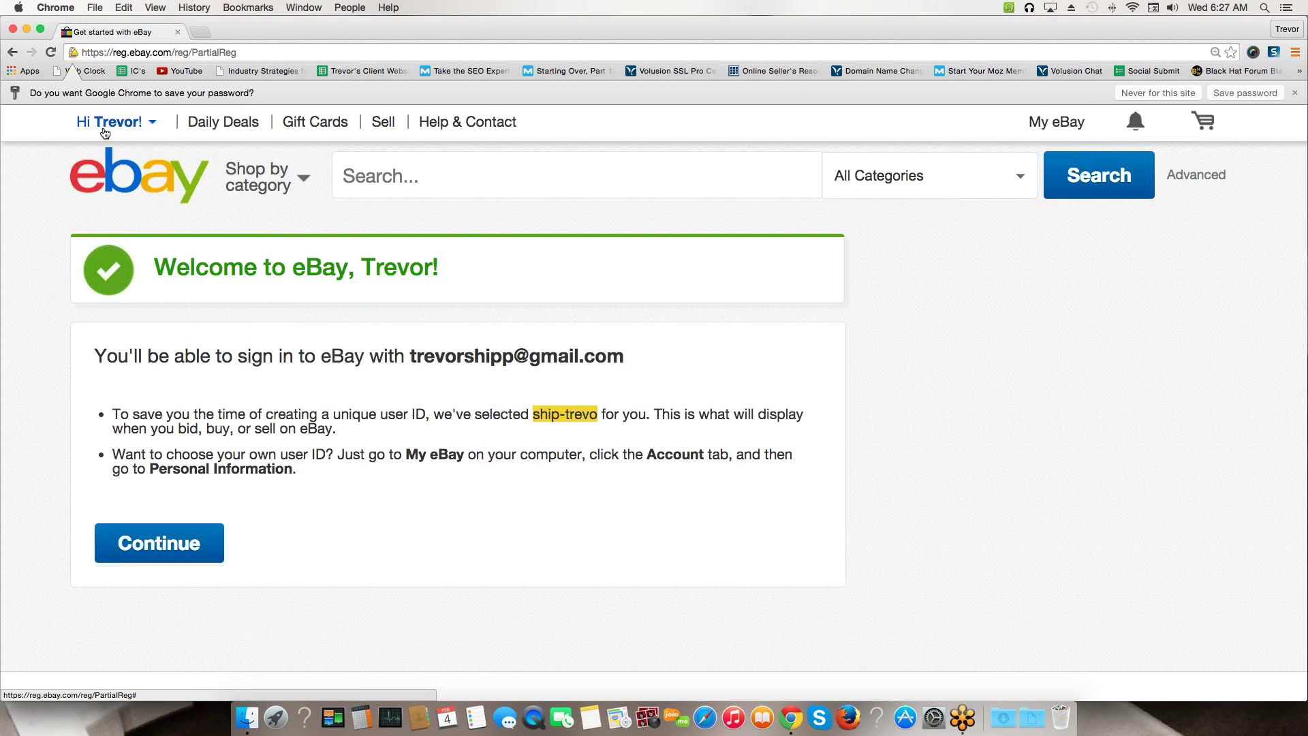
{"action": "mouse_move", "coordinate": [103, 128]}
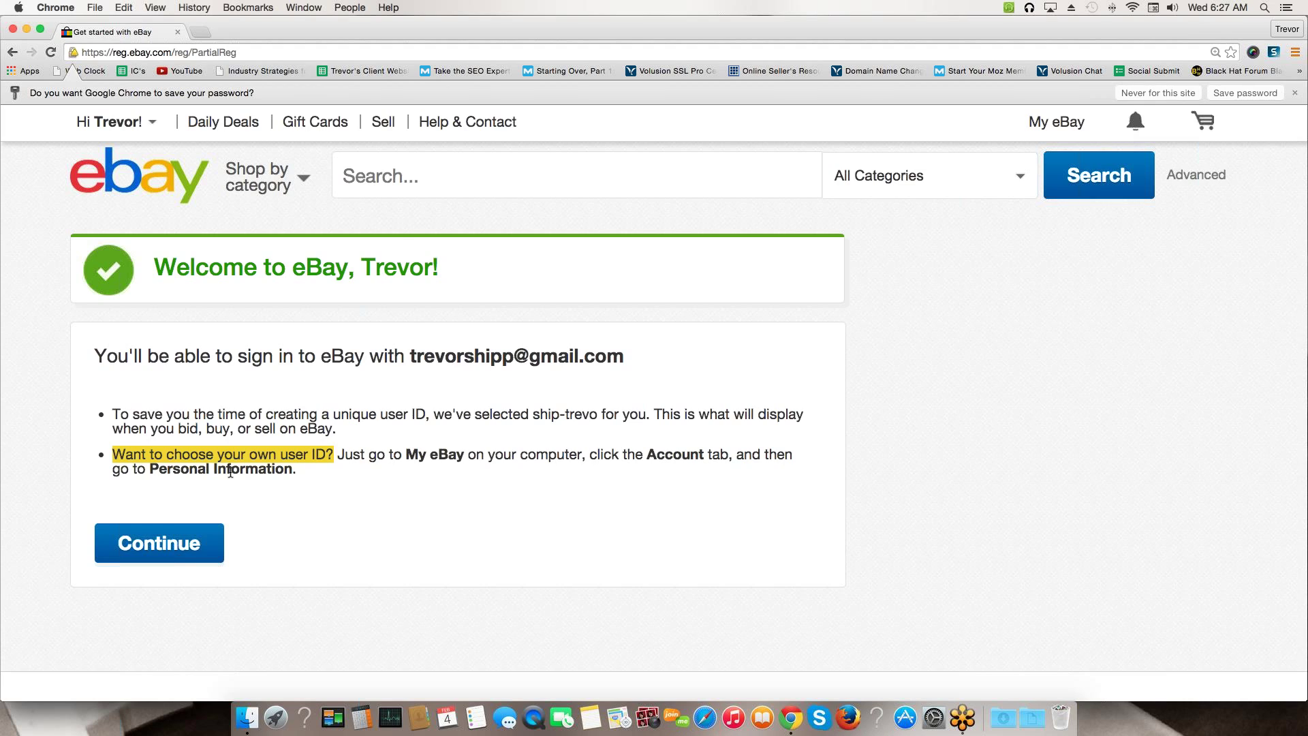
Zoom the page back out to 110% and go to the My eBay Summary page
{"action": "key", "text": "super+minus"}
{"action": "key", "text": "super+minus"}
{"action": "key", "text": "super+minus"}
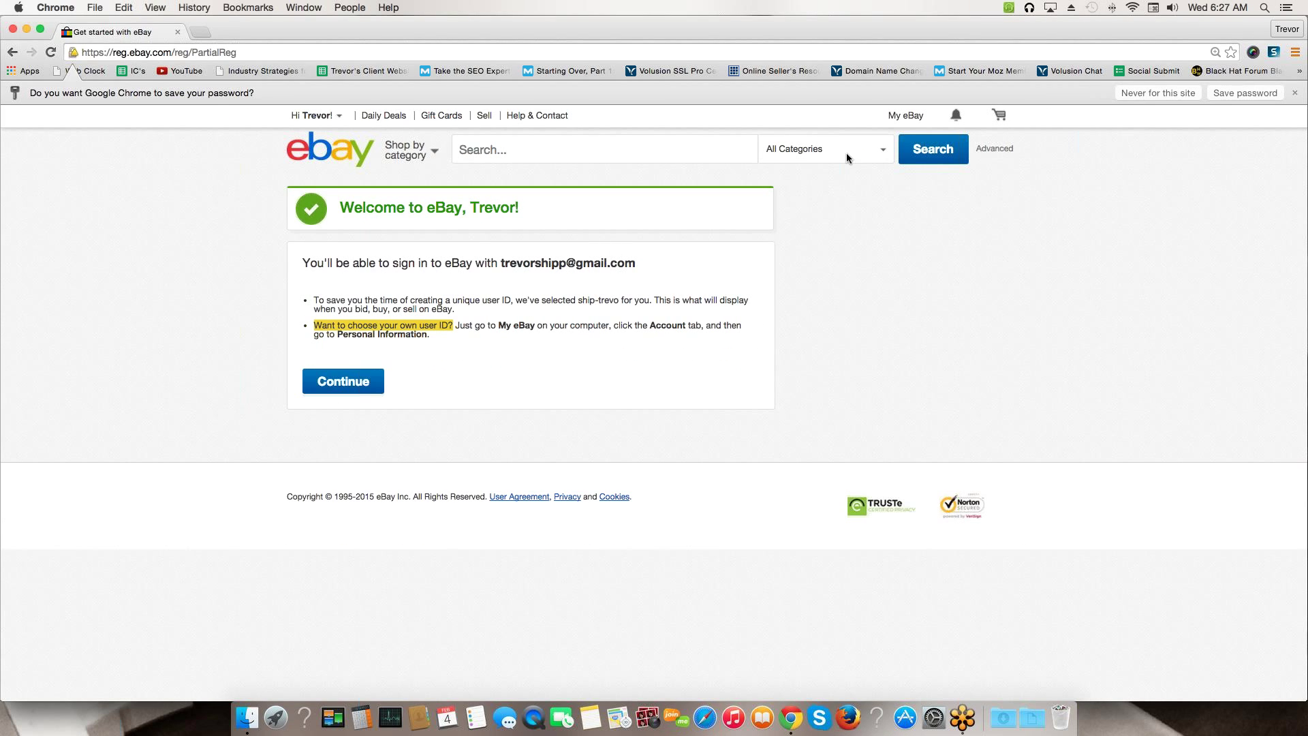
{"action": "mouse_move", "coordinate": [903, 120]}
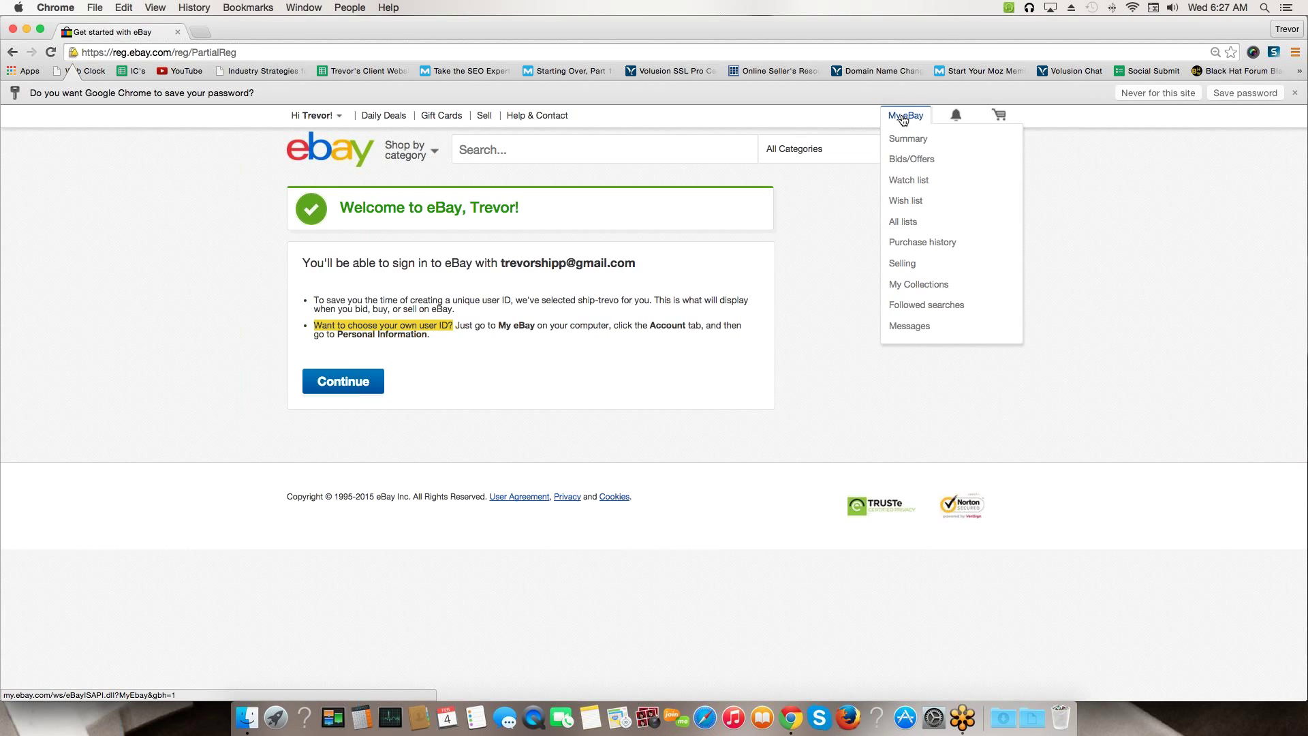
{"action": "left_click", "coordinate": [903, 119]}
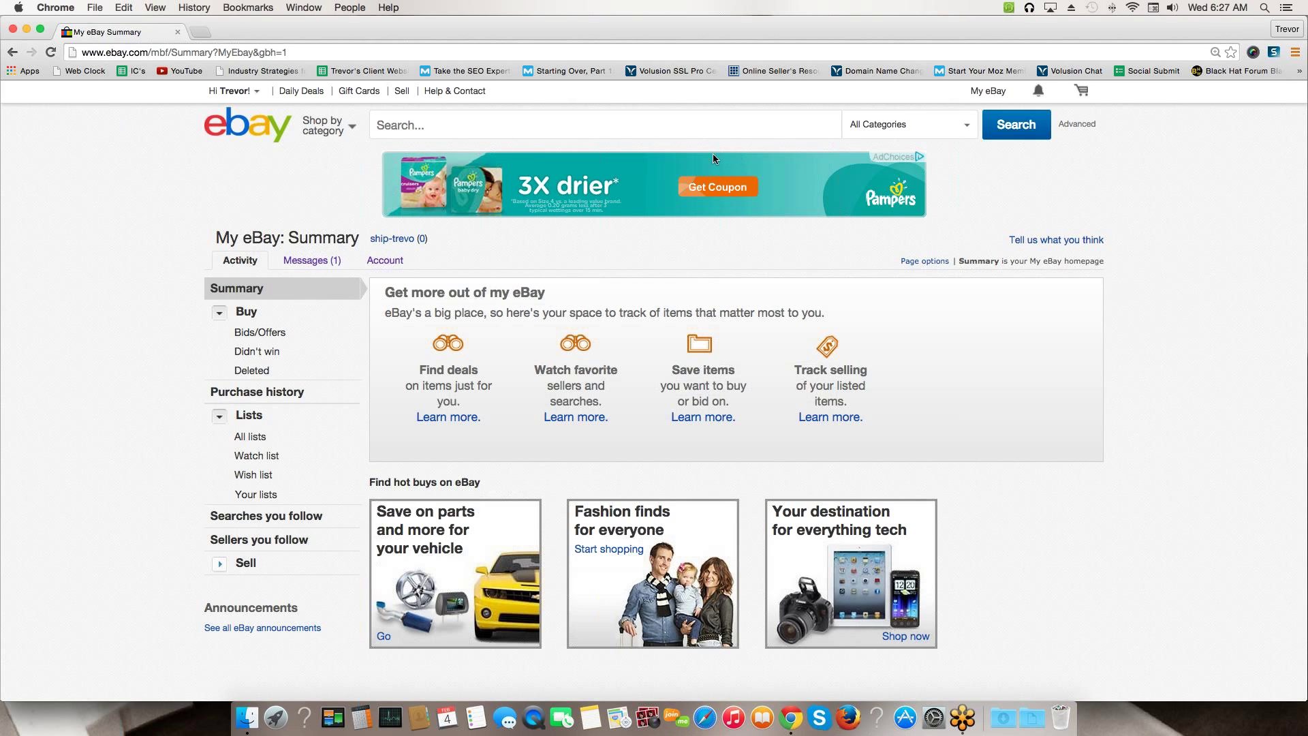
Switch My eBay to the Account tab listing Personal Information, Addresses and PayPal Account
{"action": "left_click", "coordinate": [386, 262]}
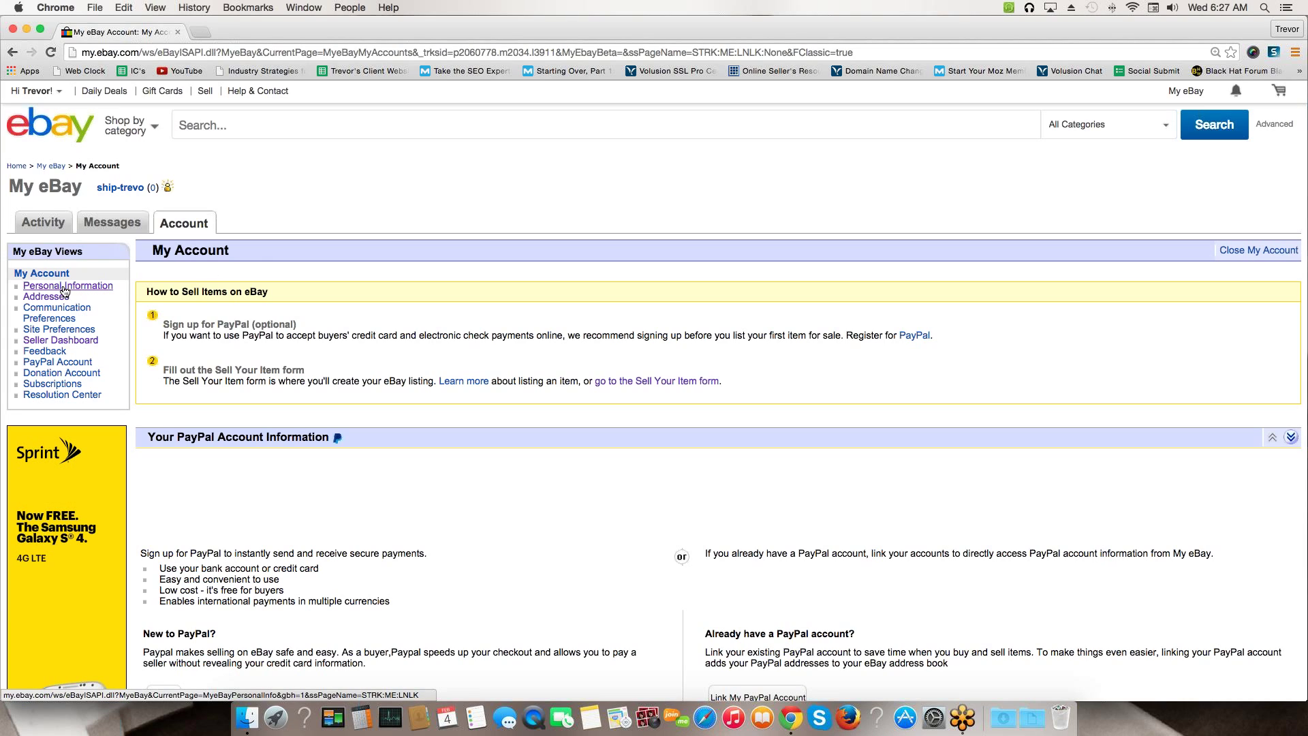
Show Personal Information and highlight the 'Account type' label and its value 'Individual'
{"action": "left_click", "coordinate": [65, 290]}
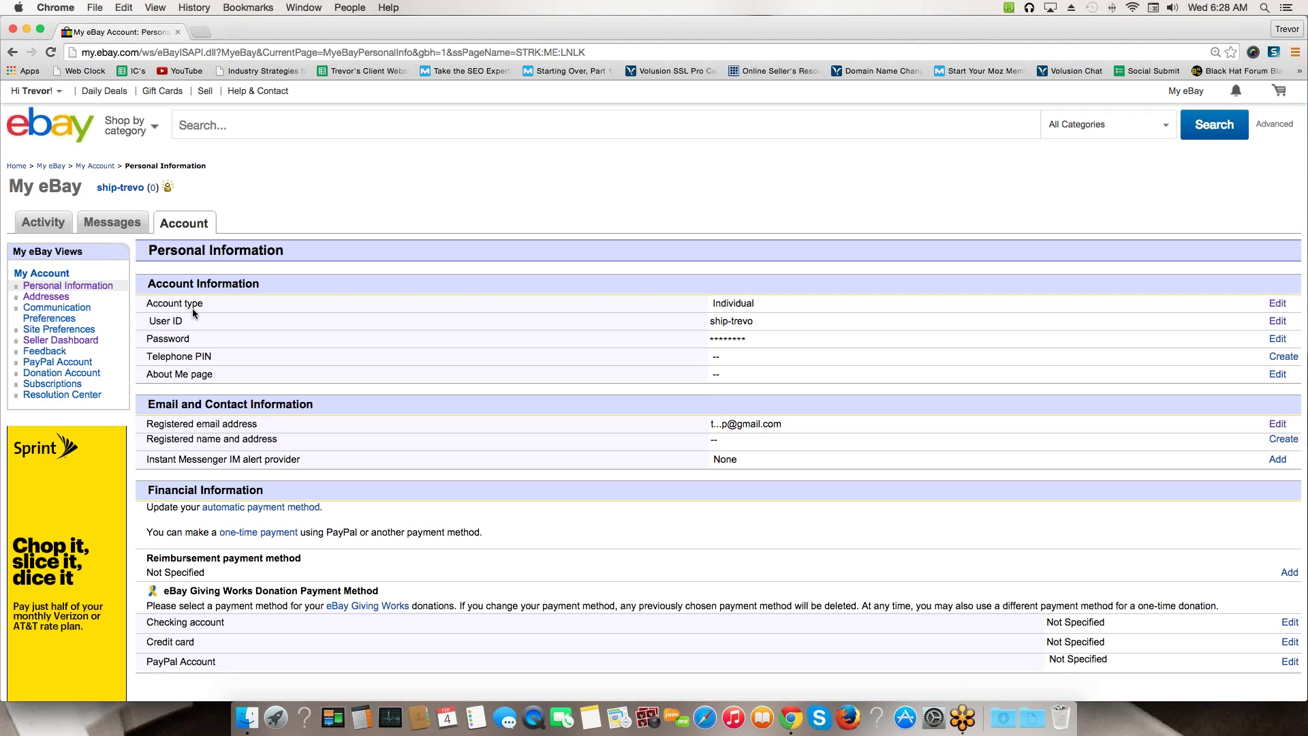
{"action": "left_click_drag", "start_coordinate": [146, 303], "coordinate": [204, 303]}
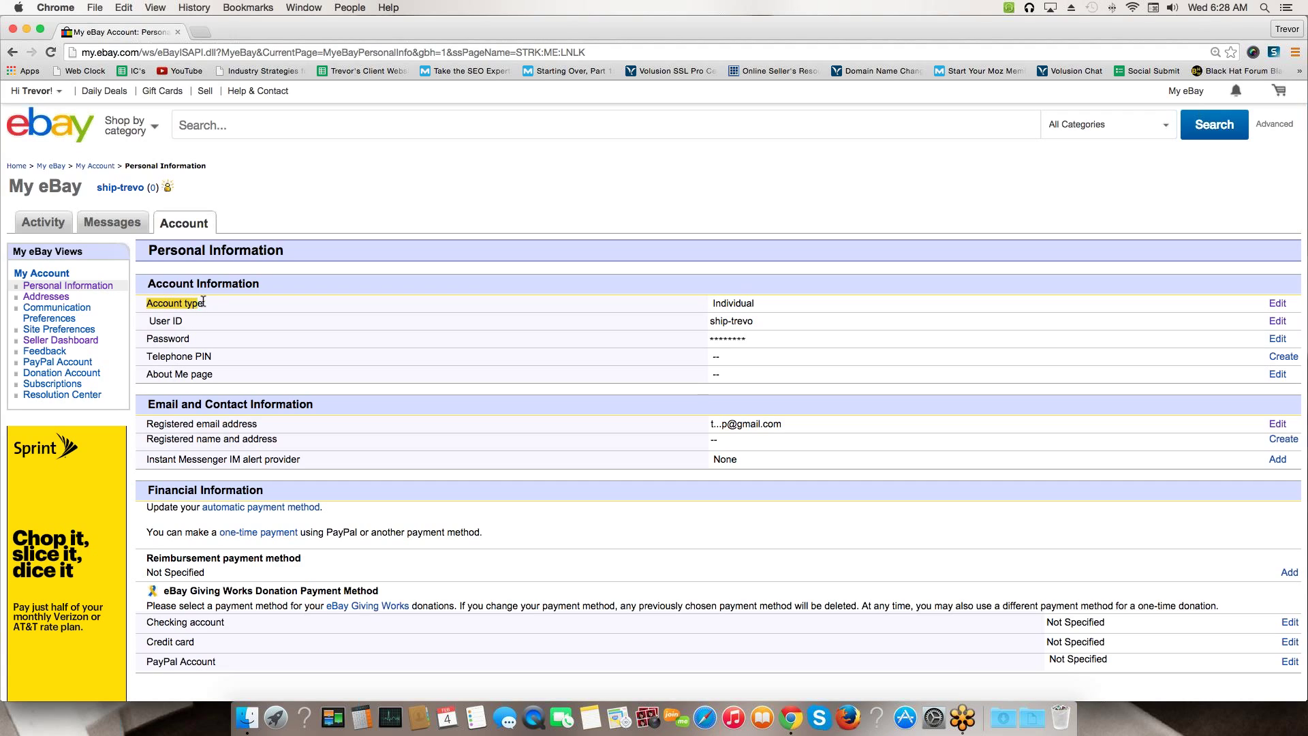
{"action": "left_click_drag", "start_coordinate": [711, 303], "coordinate": [754, 303]}
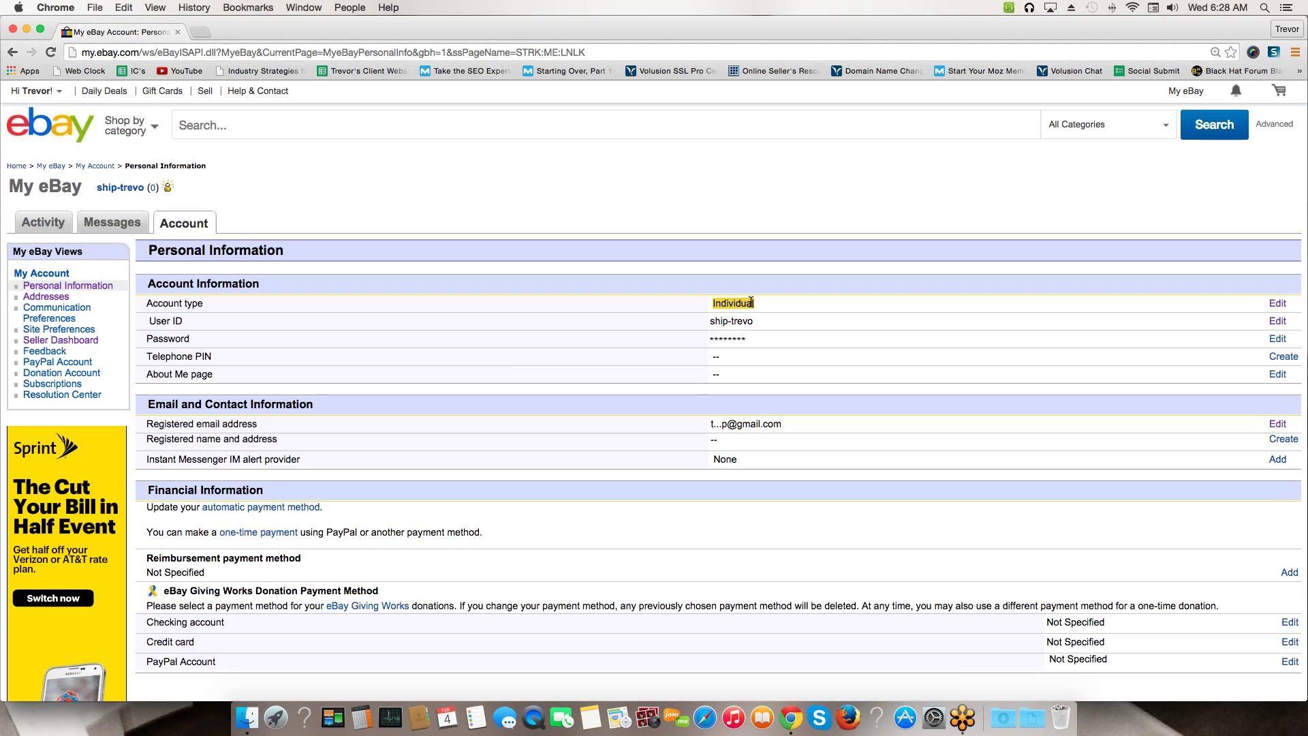
{"action": "left_click", "coordinate": [1278, 305]}
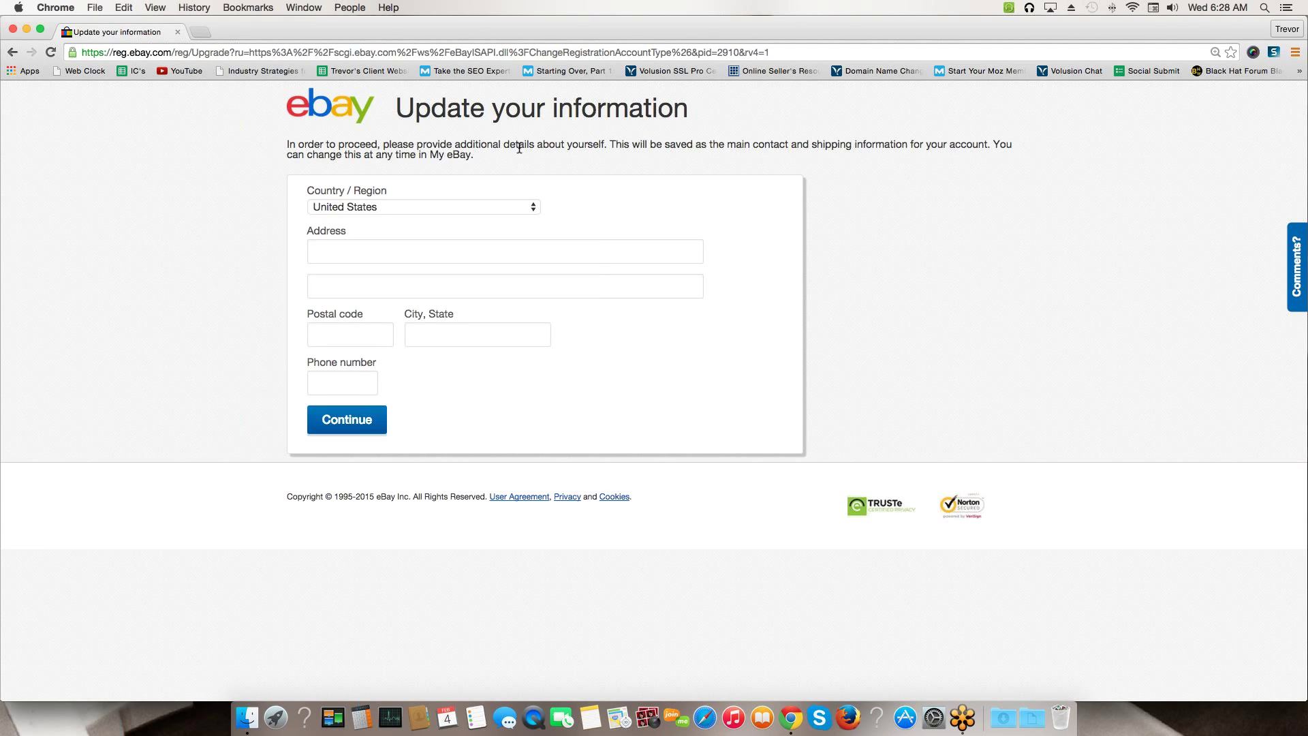
{"action": "left_click", "coordinate": [13, 52]}
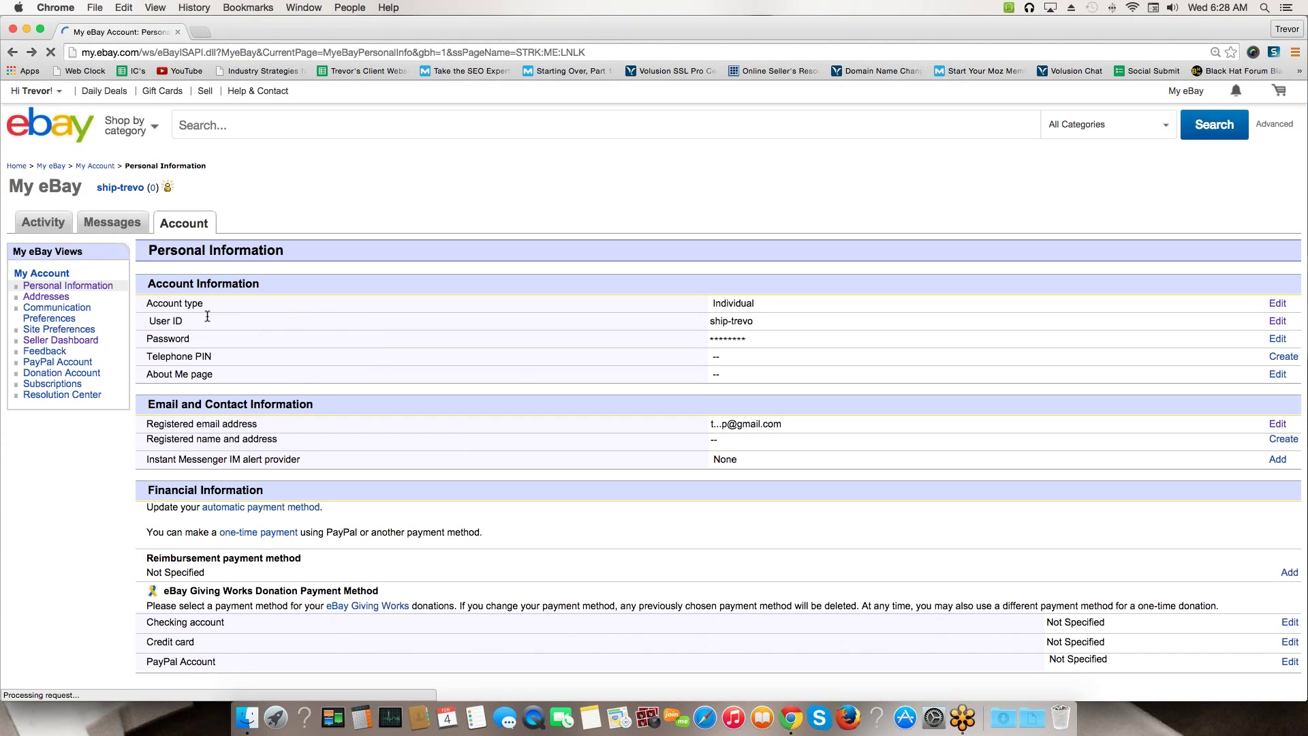
Highlight the current user ID, then re-enter the account password to reach the New eBay User ID field
{"action": "left_click_drag", "start_coordinate": [148, 320], "coordinate": [184, 323]}
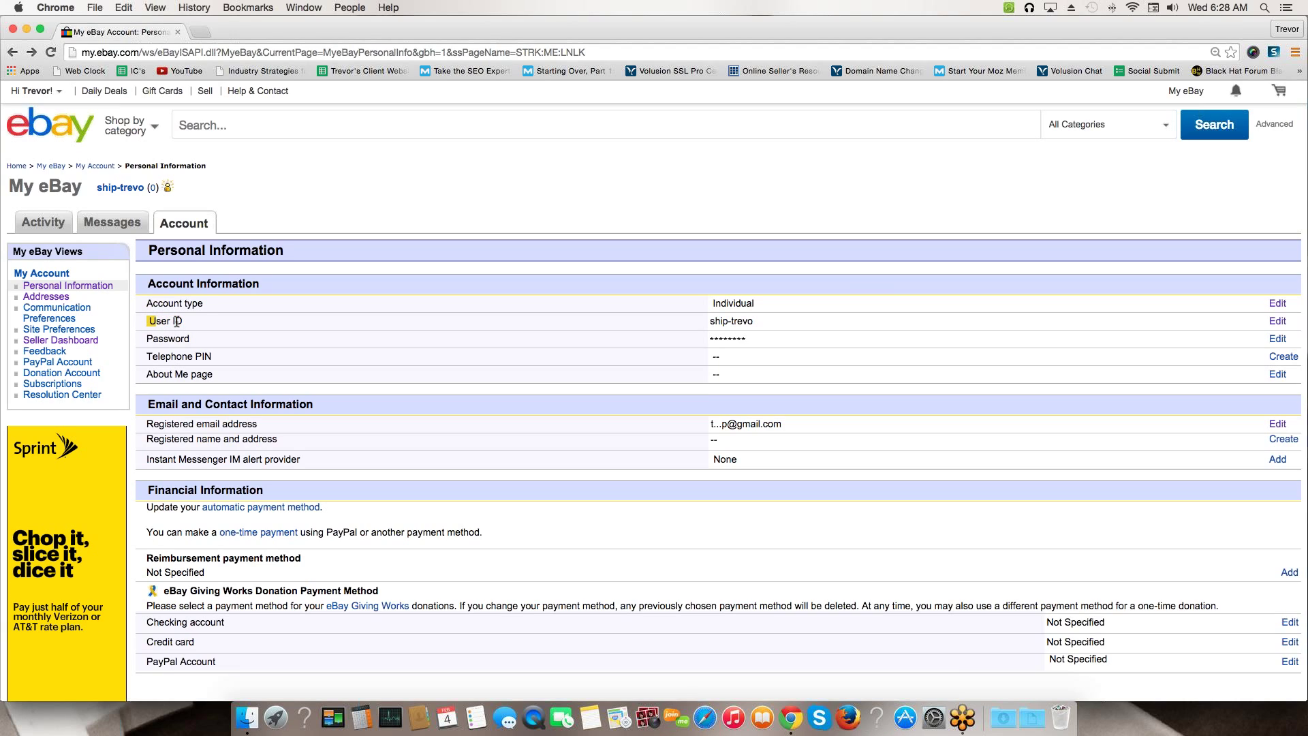
{"action": "left_click_drag", "start_coordinate": [710, 321], "coordinate": [754, 321]}
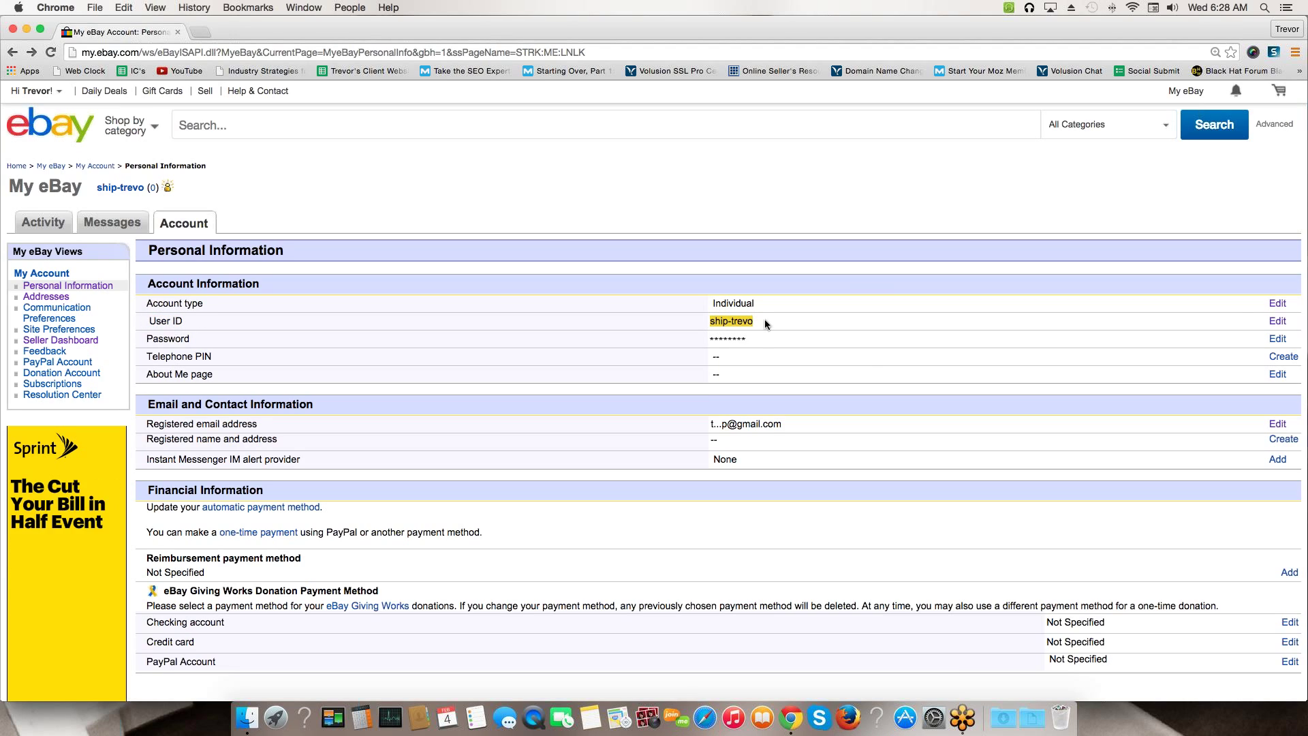
{"action": "left_click", "coordinate": [1277, 322]}
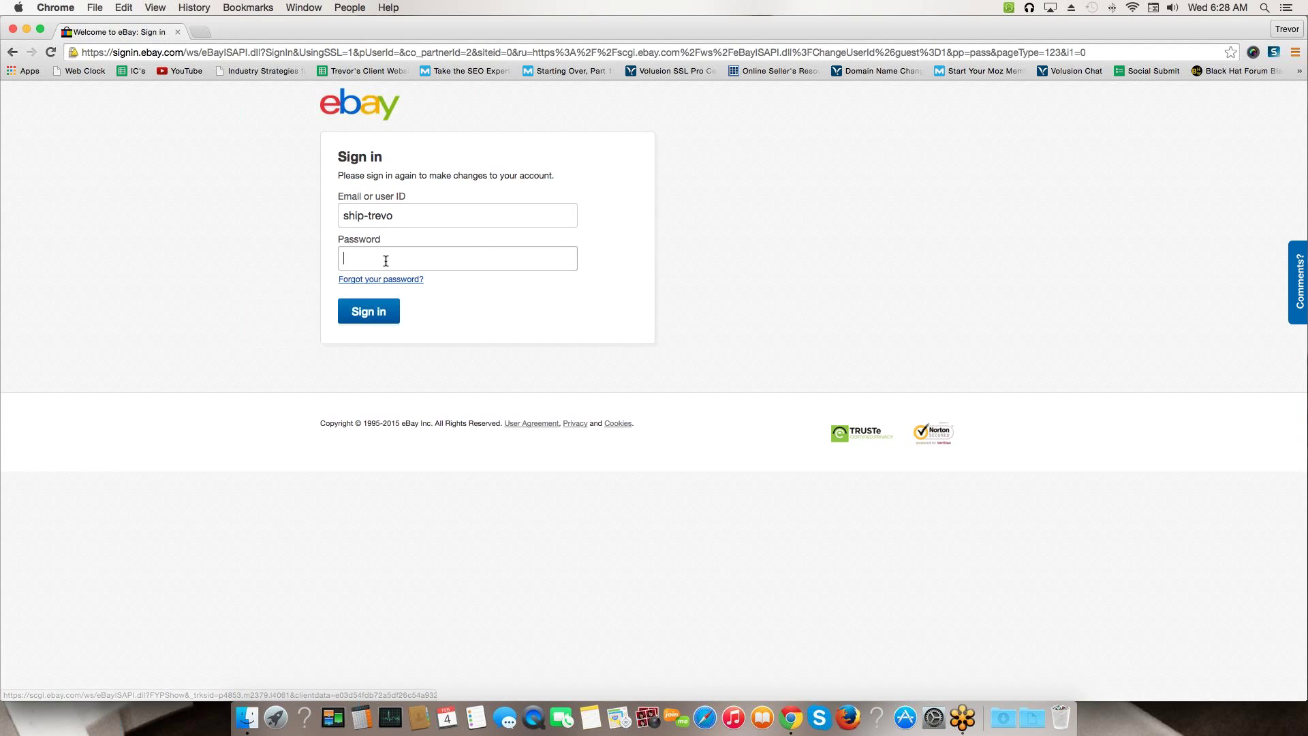
{"action": "type", "text": "••••••••"}
{"action": "key", "text": "Return"}
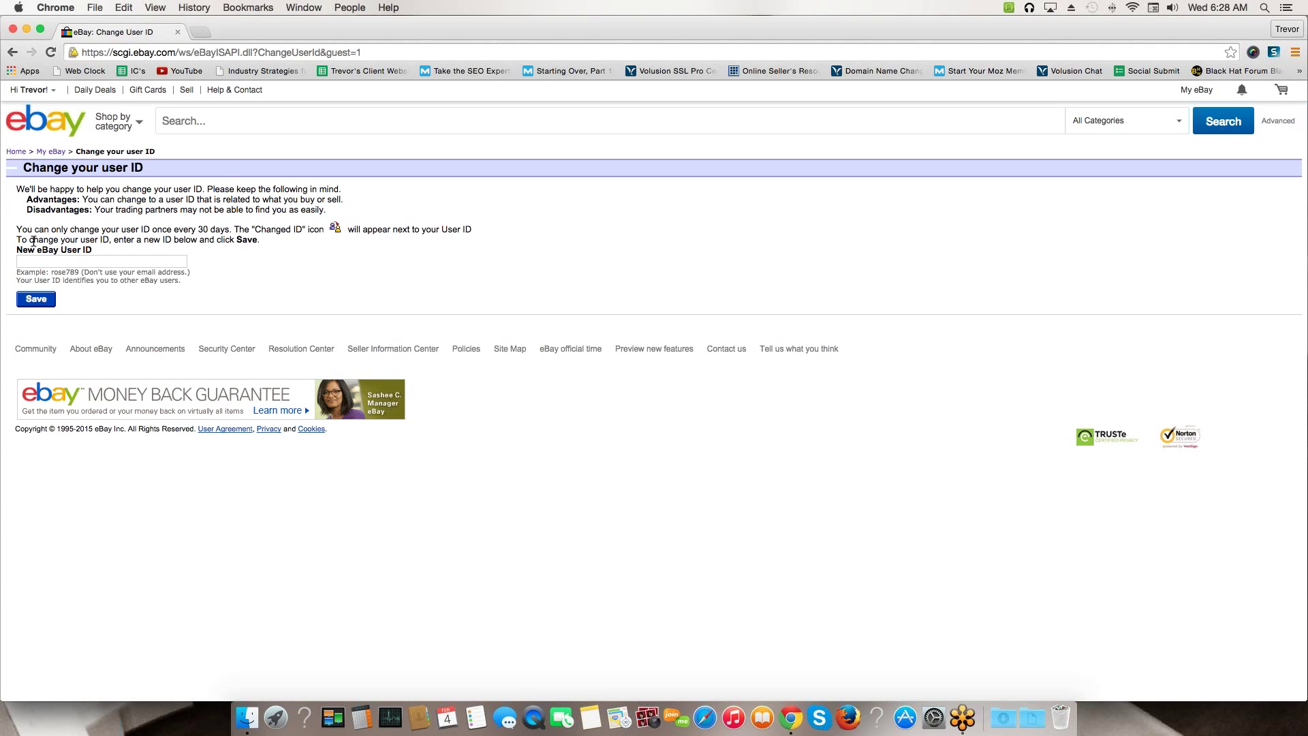
{"action": "left_click", "coordinate": [40, 259]}
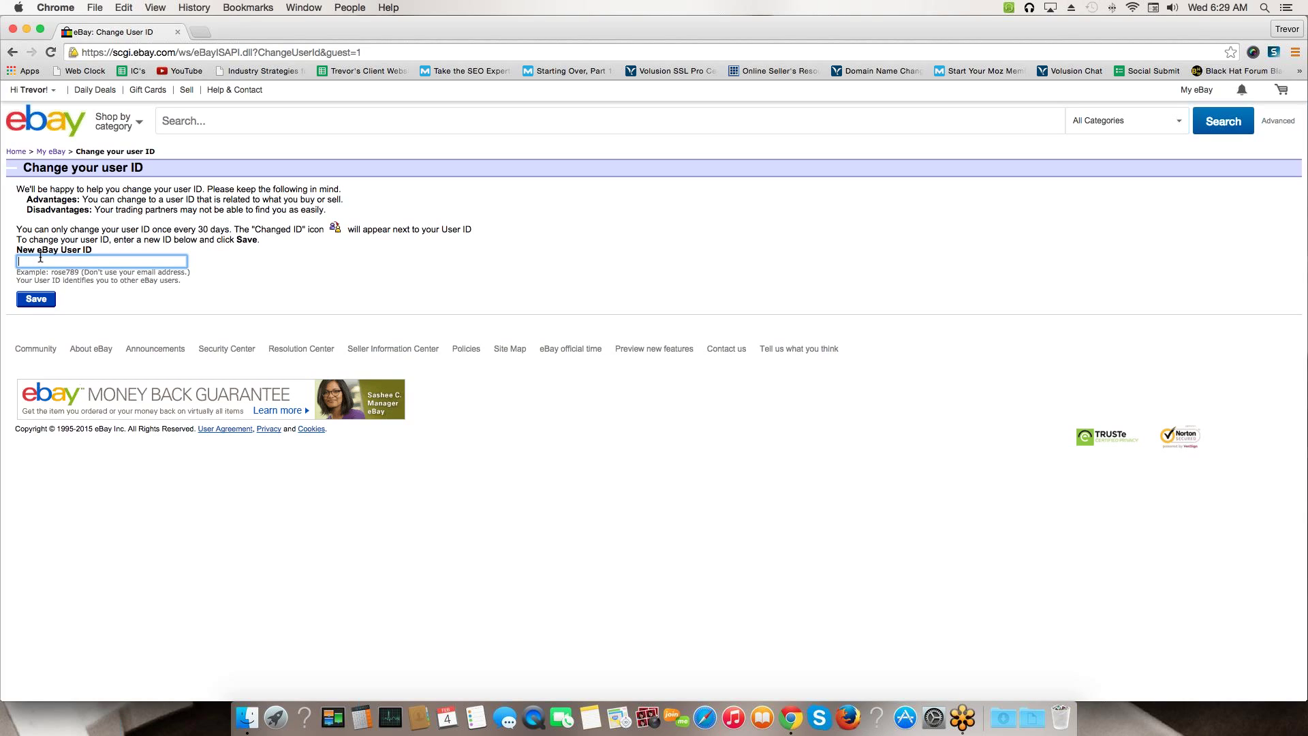
Enter 'ebayseller' as the new eBay user ID, let eBay check its availability, then select it
{"action": "type", "text": "ebayseller"}
{"action": "left_click", "coordinate": [296, 299]}
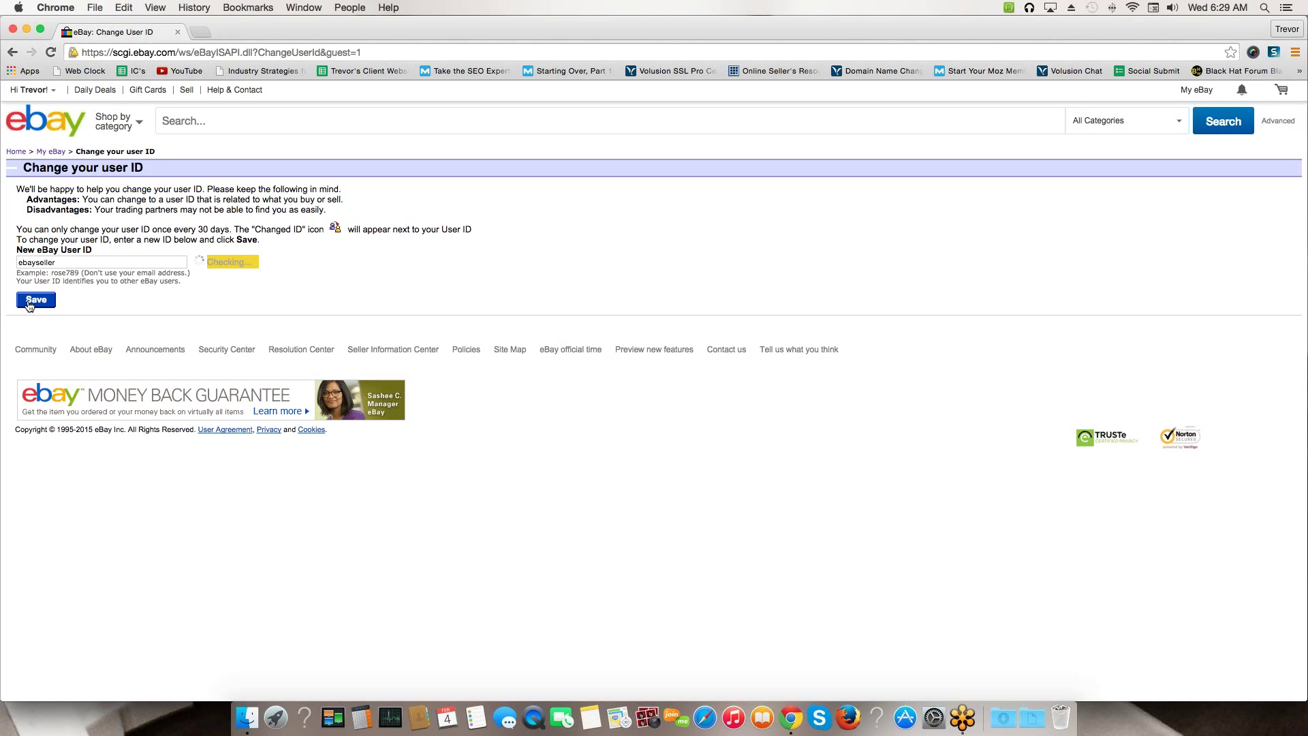
{"action": "double_click", "coordinate": [65, 265]}
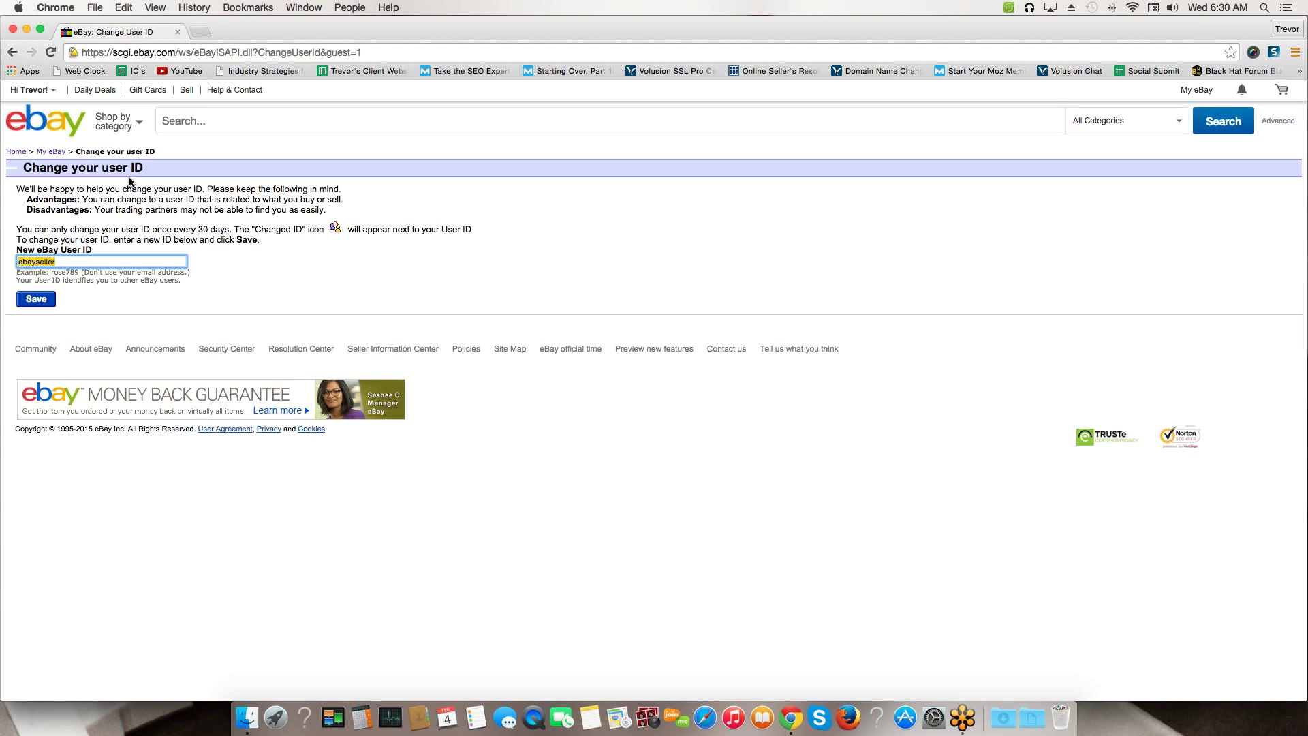
Go to eBay's Sell area from the top header to reach the Update your information form
{"action": "left_click", "coordinate": [186, 92]}
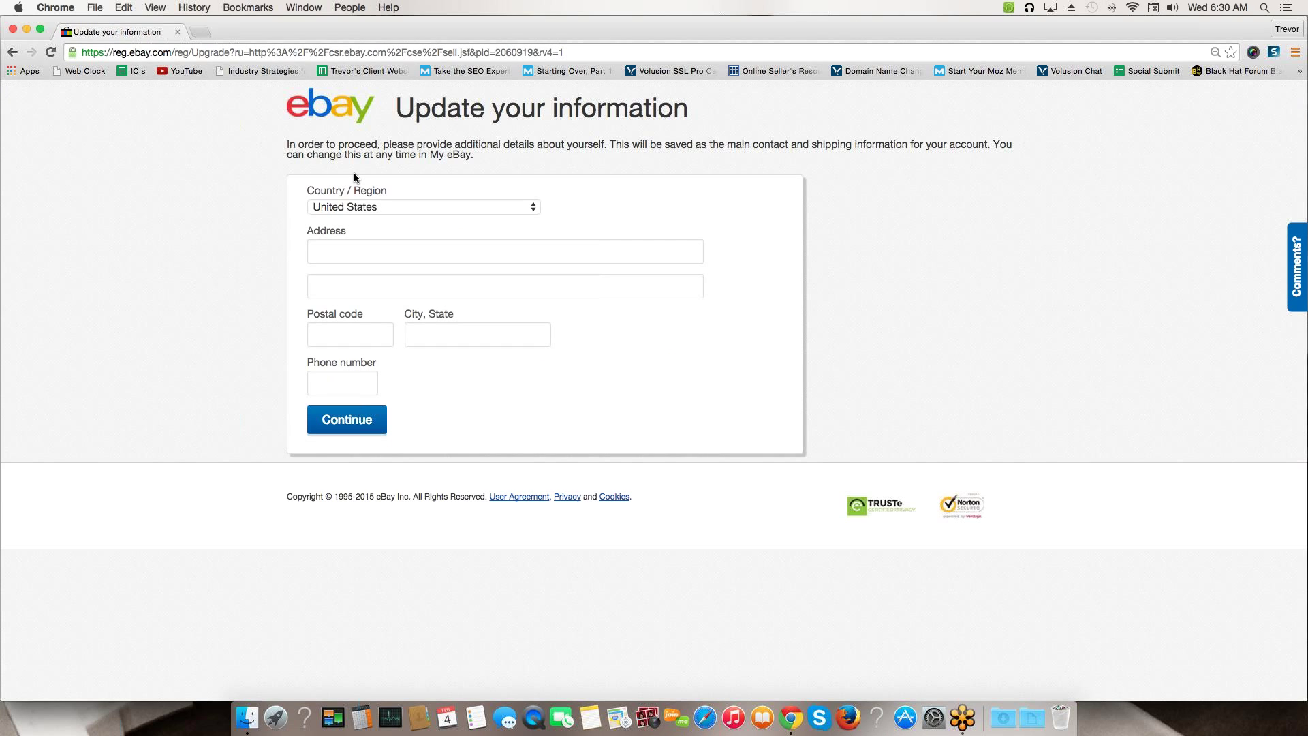